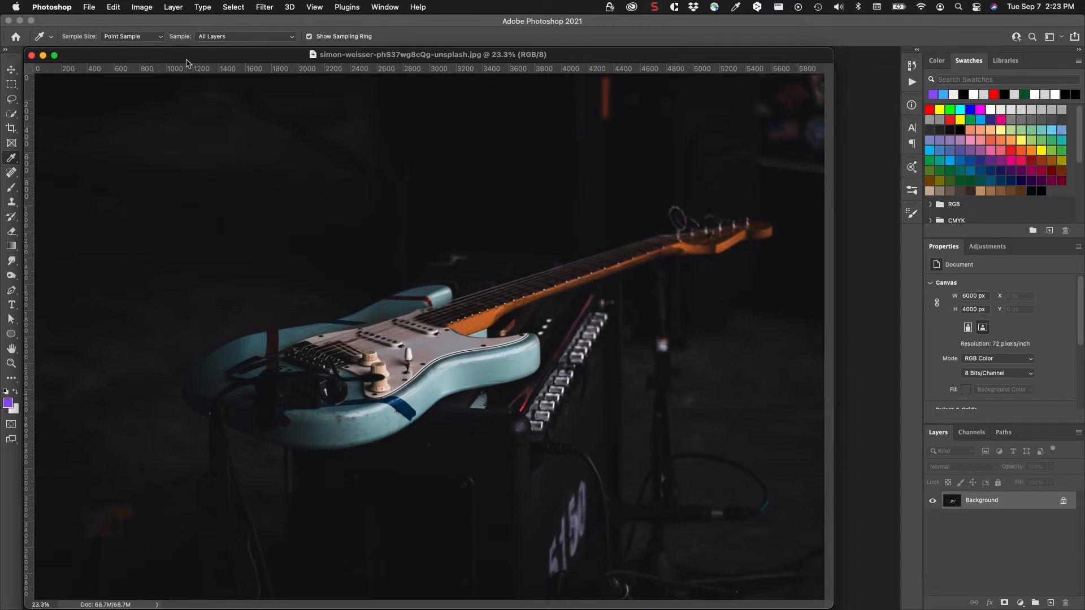
Step: Resize the guitar photo to a width of 1280 pixels with proportions kept, using Automatic resampling
left_click(139, 7)
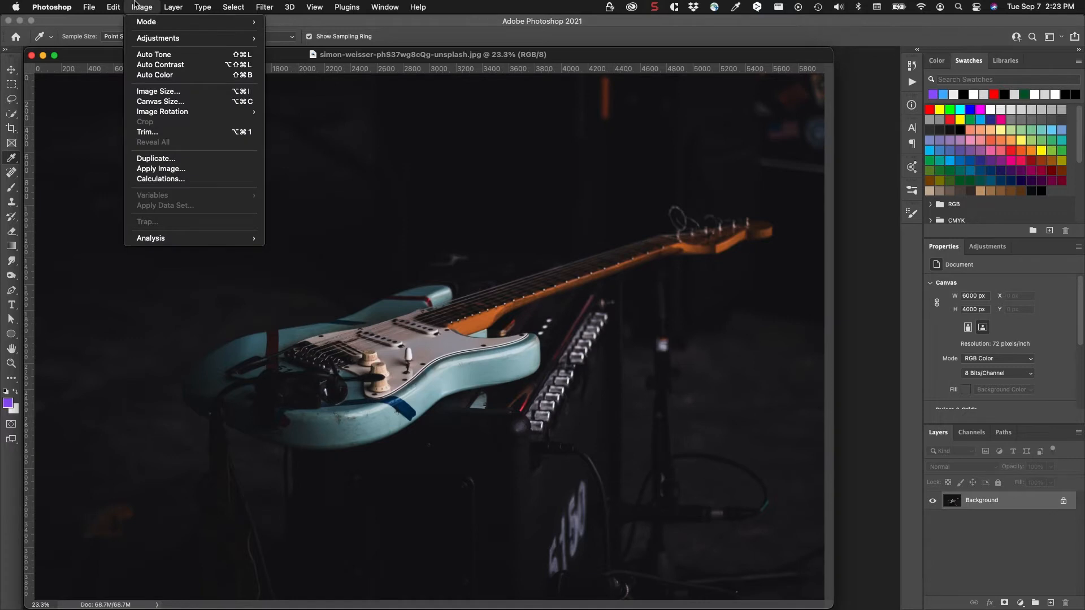
left_click(164, 92)
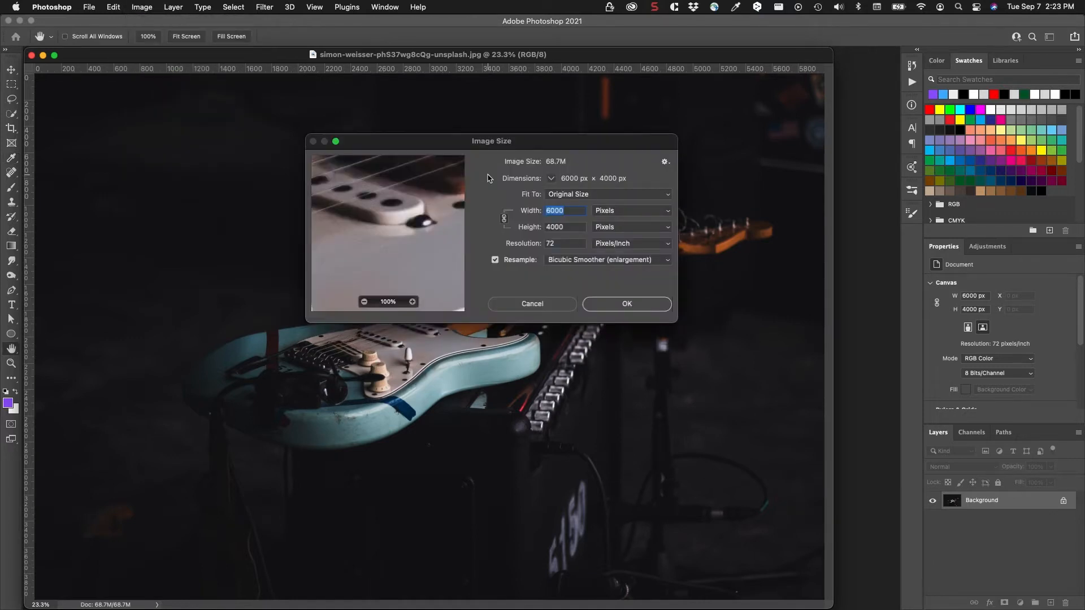
left_click_drag(495, 144, 448, 142)
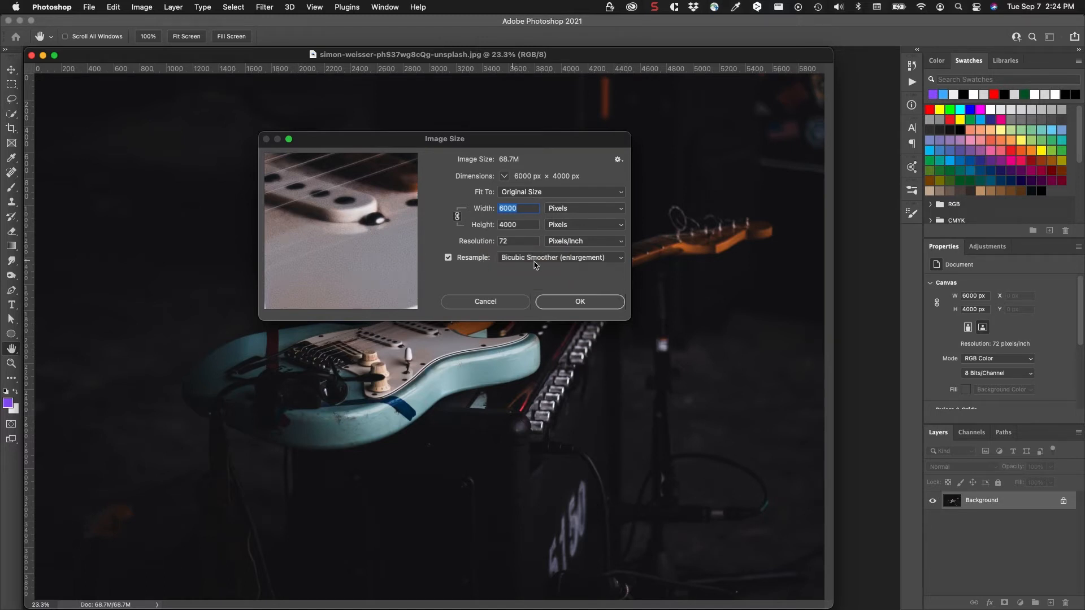
left_click(557, 259)
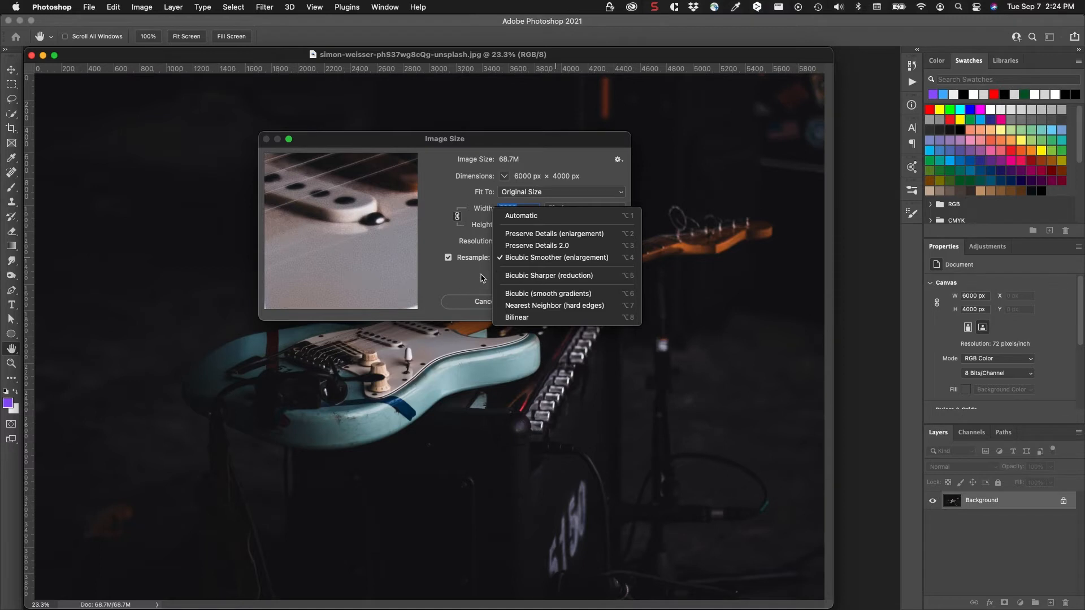
left_click(518, 215)
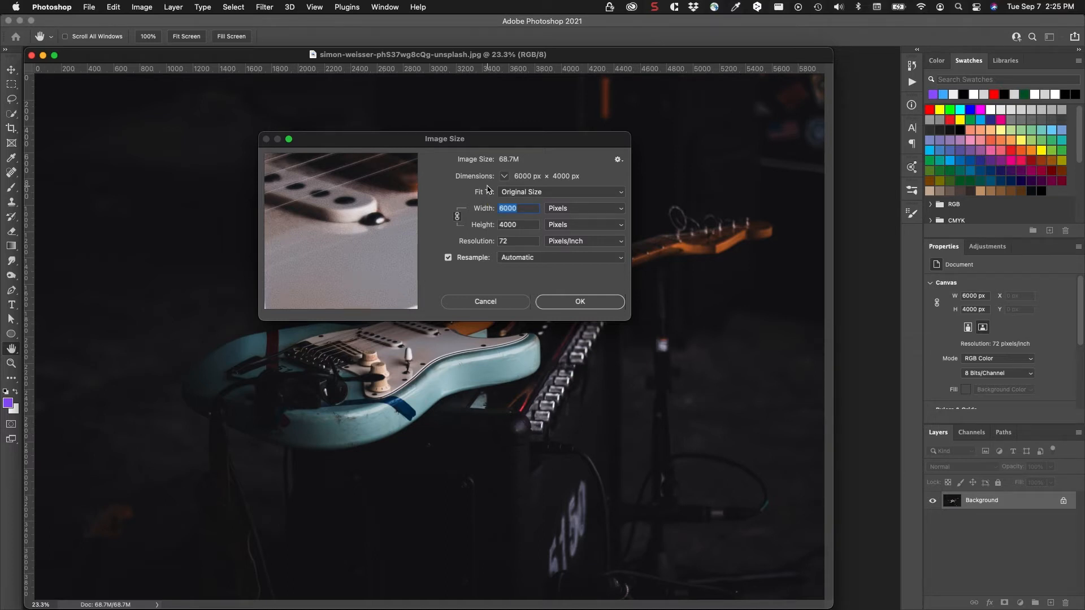
type("1")
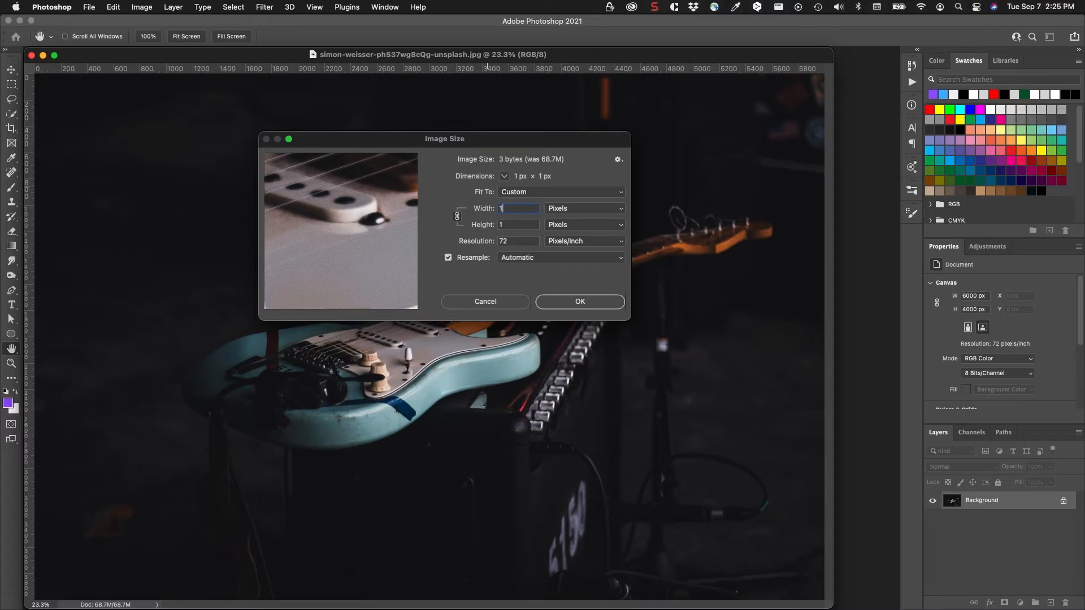
type("280")
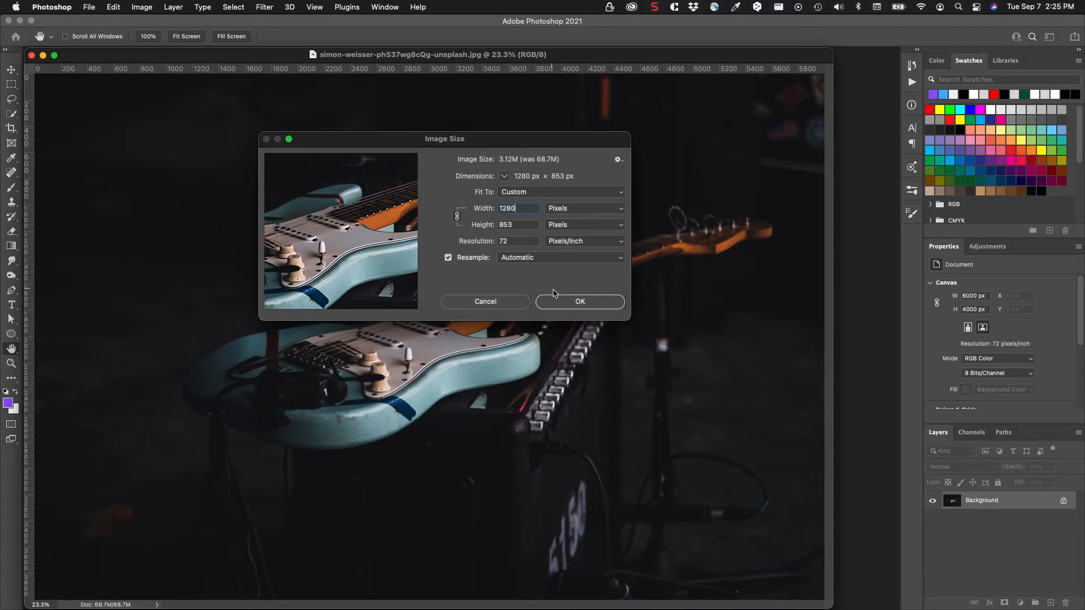
left_click(566, 304)
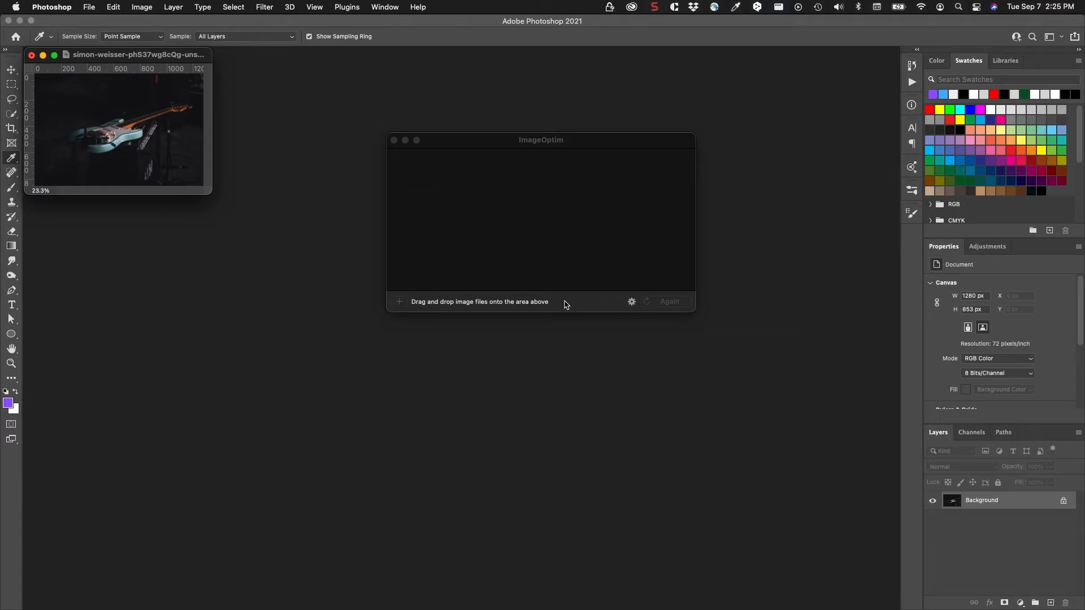
Step: View the resized guitar photo at exactly 100% zoom
key("super+equal")
key("super+0")
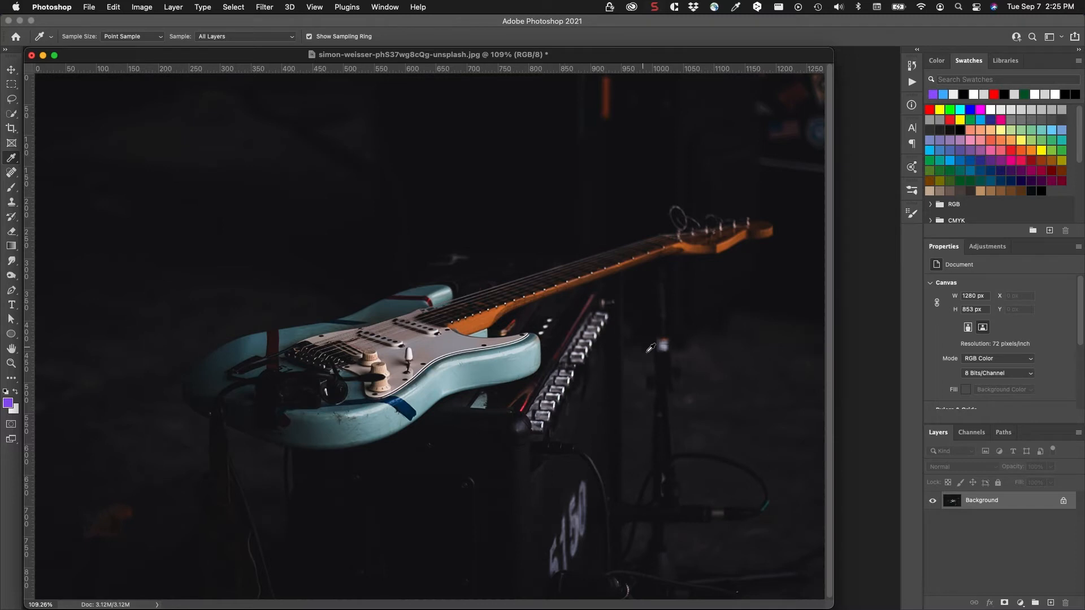
left_click(37, 605)
type("100")
key("Return")
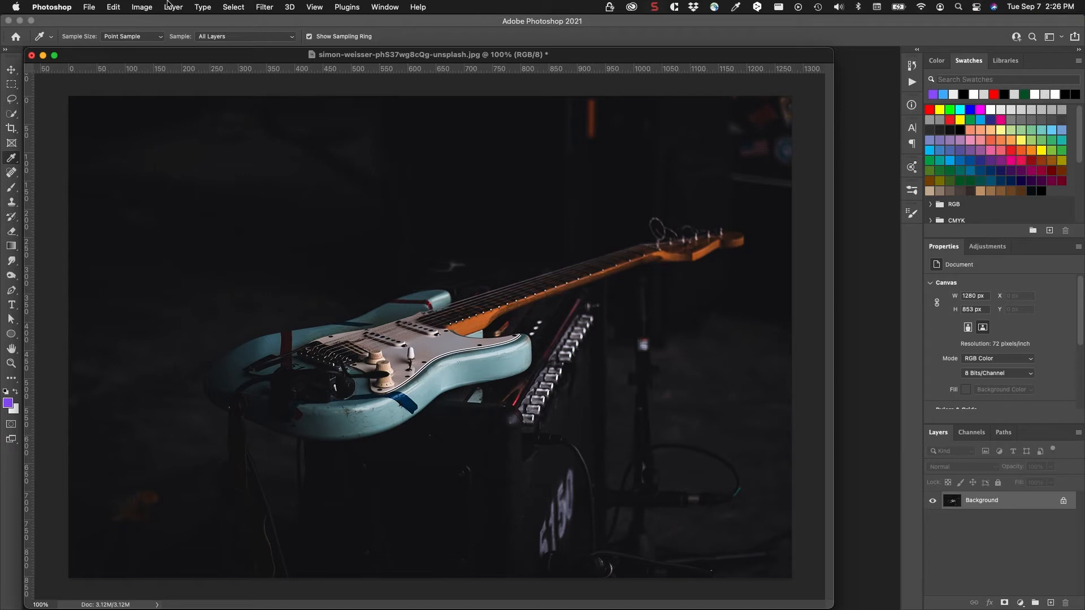
Step: Open the Save for Web (Legacy) export settings for the resized photo
left_click(90, 7)
mouse_move(126, 167)
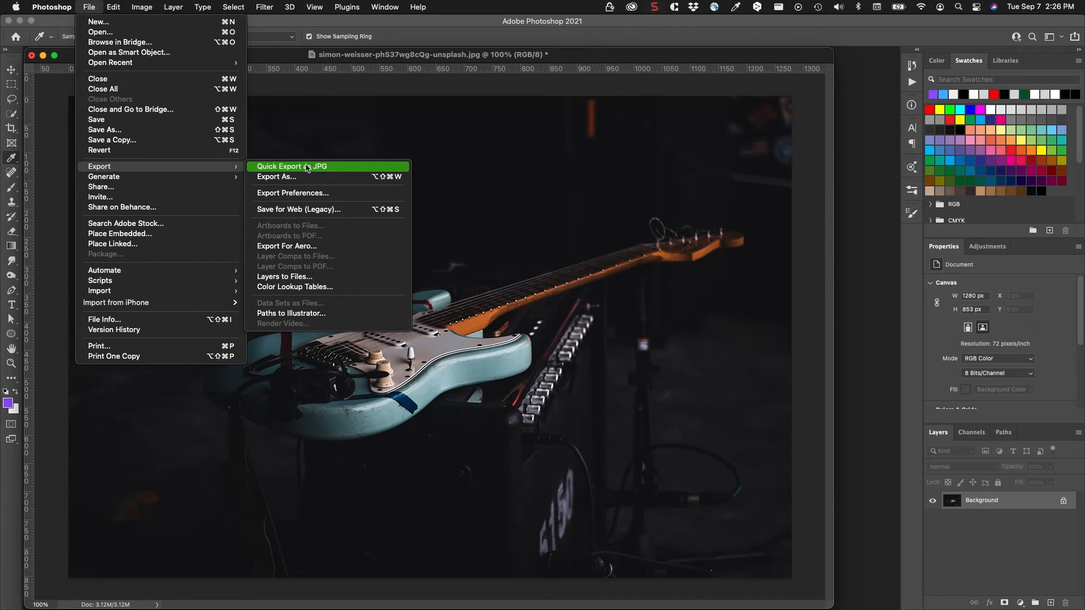
left_click(292, 213)
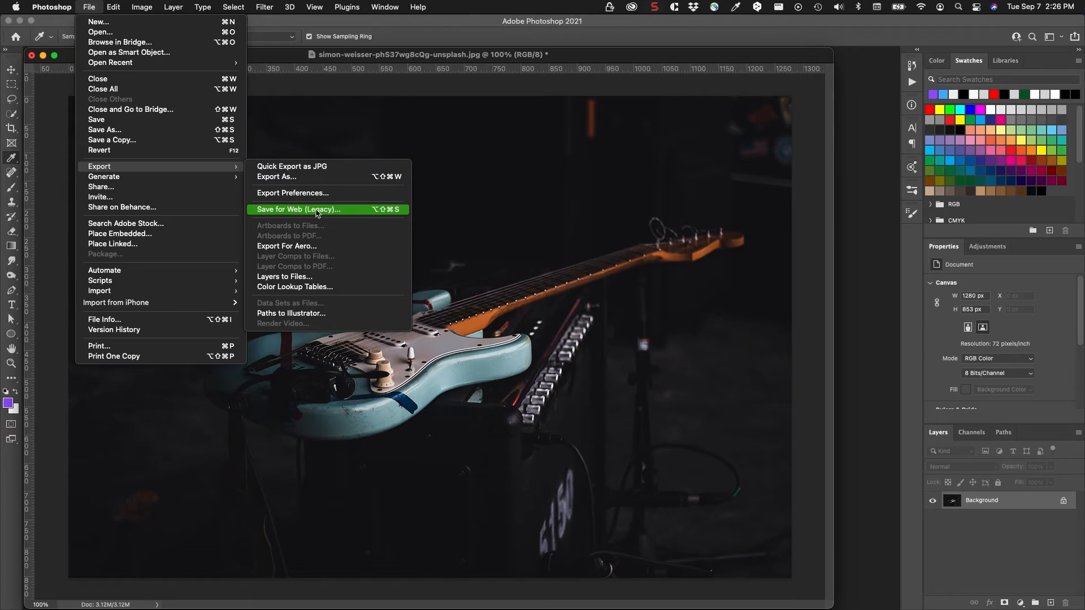
left_click(282, 210)
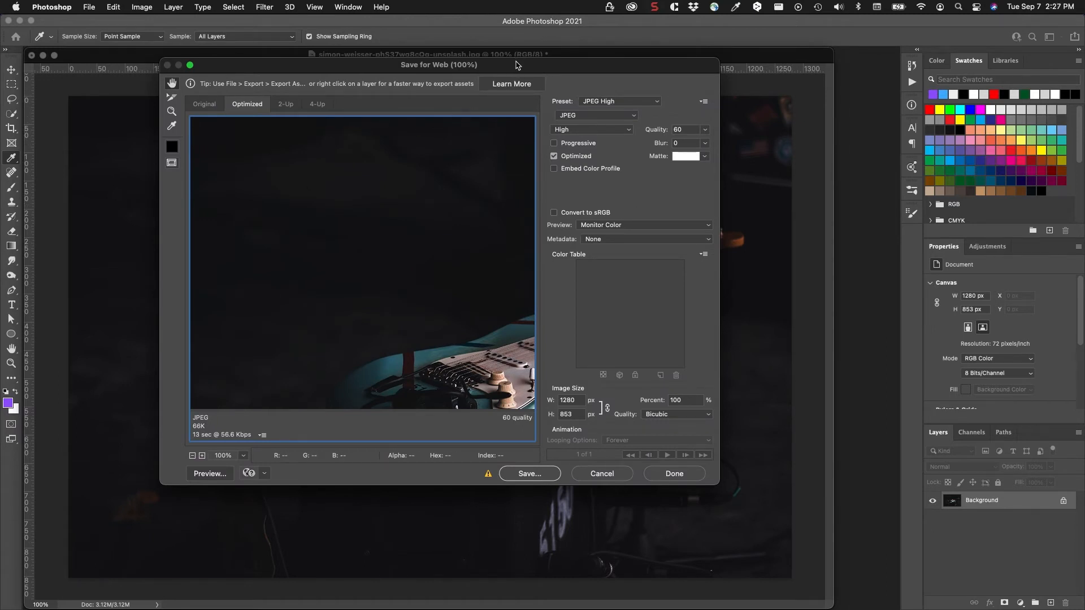
left_click_drag(516, 64, 495, 65)
left_click(582, 103)
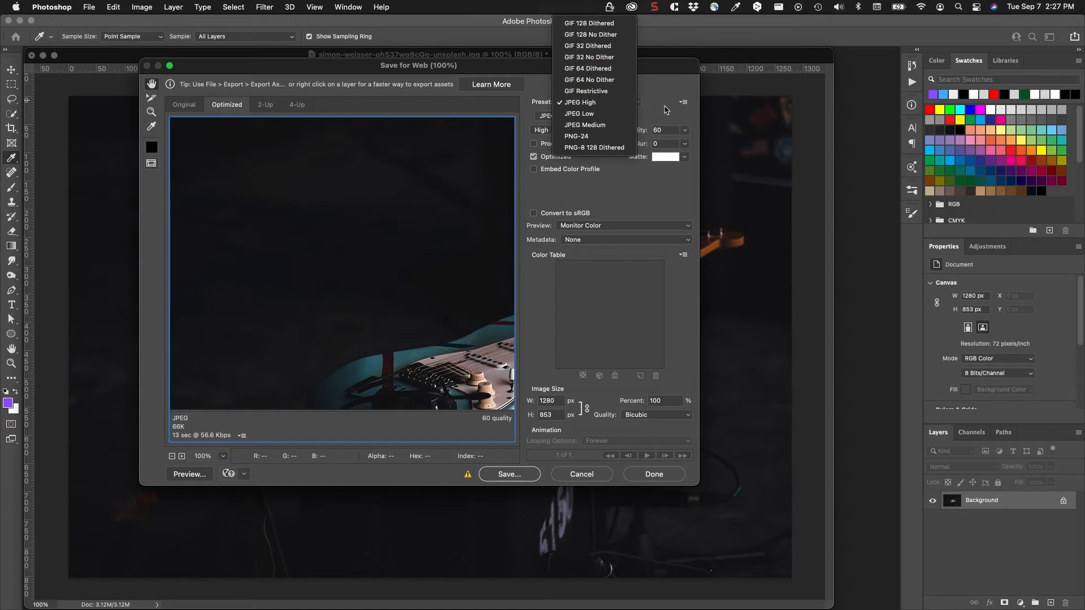
left_click(666, 109)
left_click(568, 117)
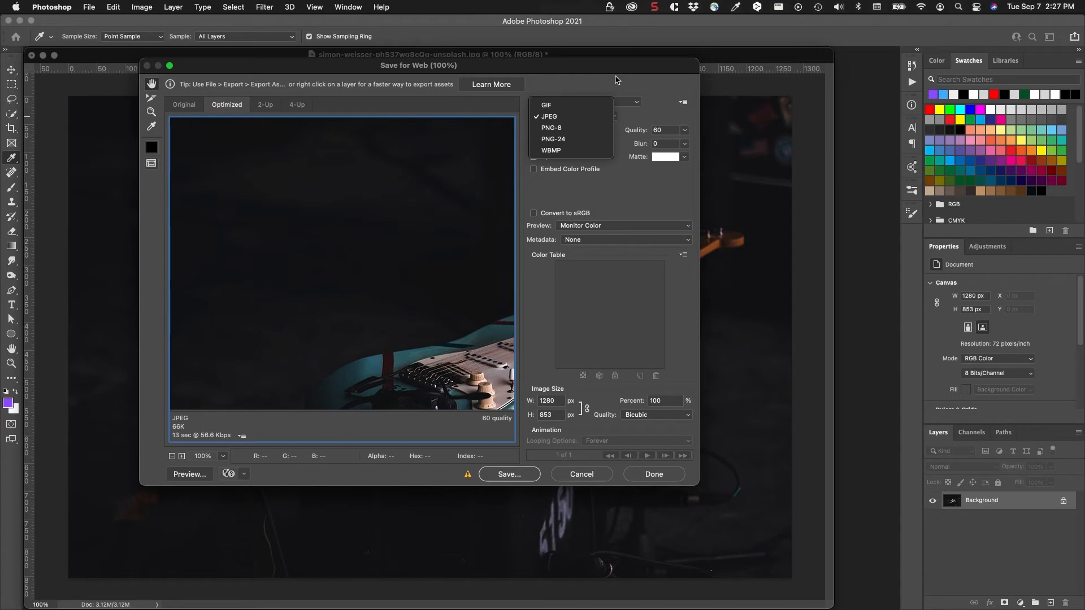
left_click(616, 81)
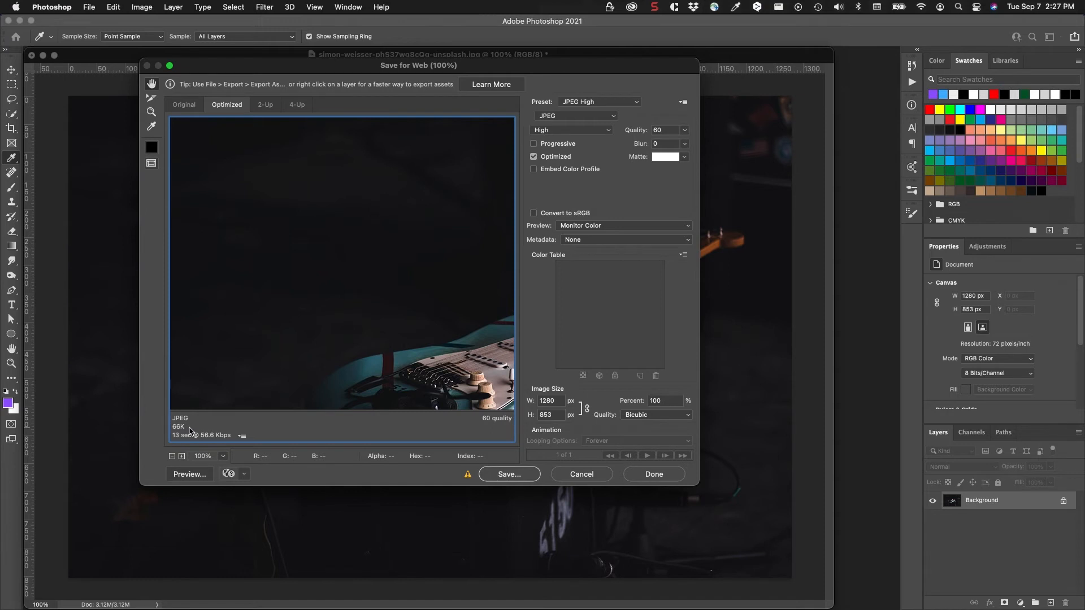
Step: Examine the guitar's body, neck and surroundings in the optimized JPEG preview to judge the compression quality
left_click_drag(388, 334, 275, 249)
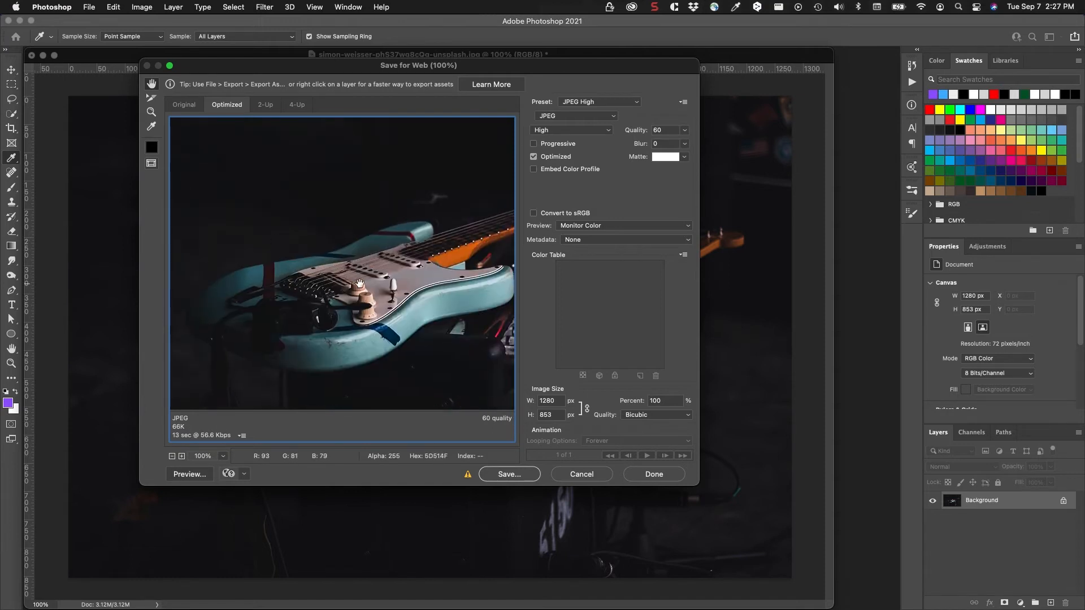
left_click_drag(360, 284, 235, 280)
left_click_drag(350, 291, 235, 273)
left_click_drag(296, 332, 242, 277)
left_click_drag(305, 261, 417, 235)
left_click_drag(276, 317, 396, 331)
left_click_drag(367, 255, 390, 339)
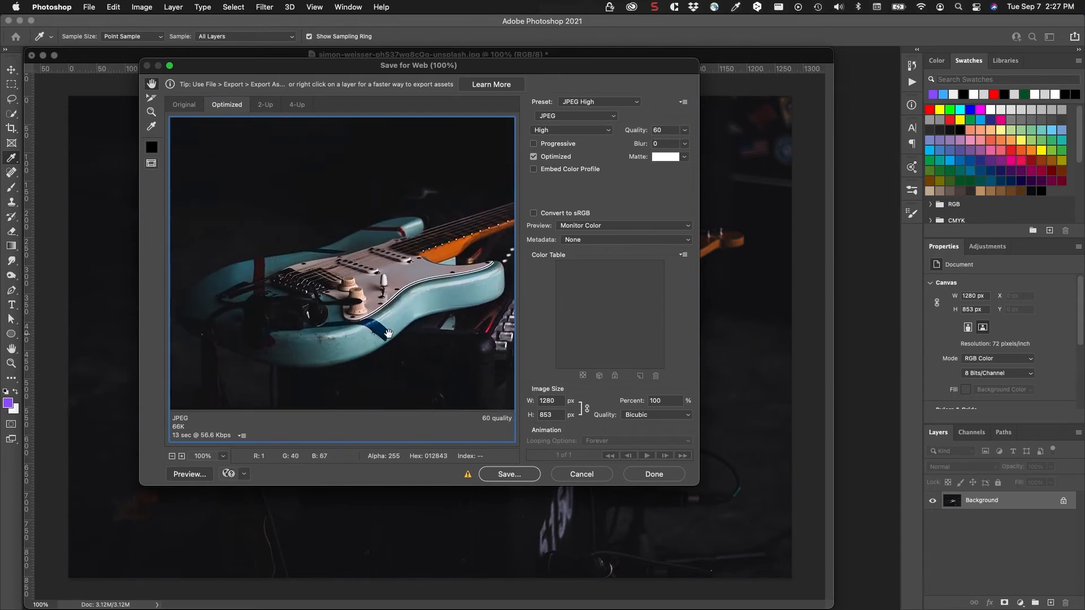
left_click_drag(327, 364, 355, 347)
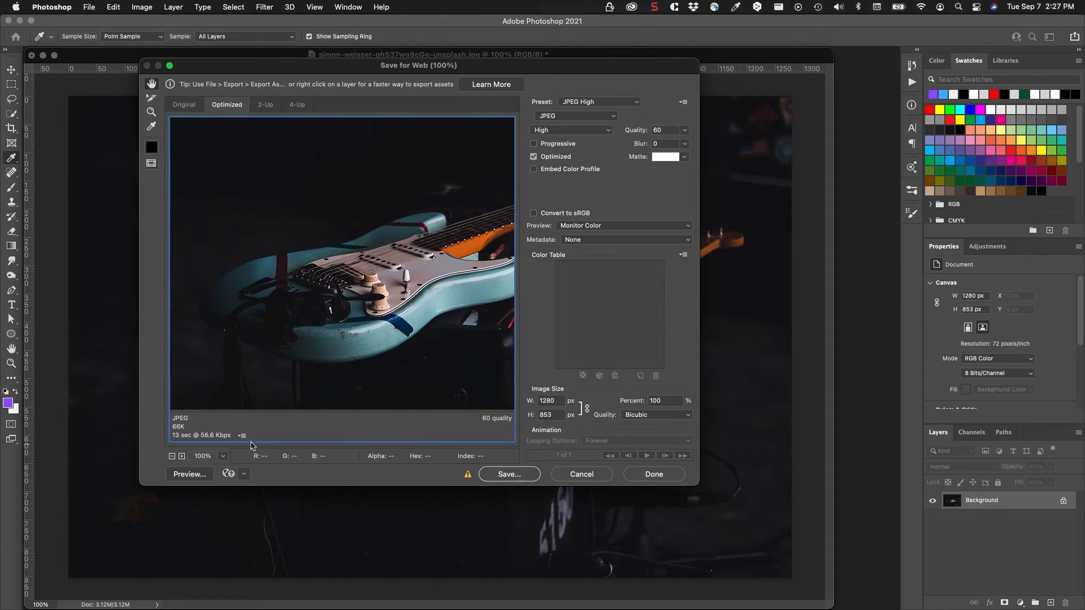
left_click_drag(363, 285, 356, 262)
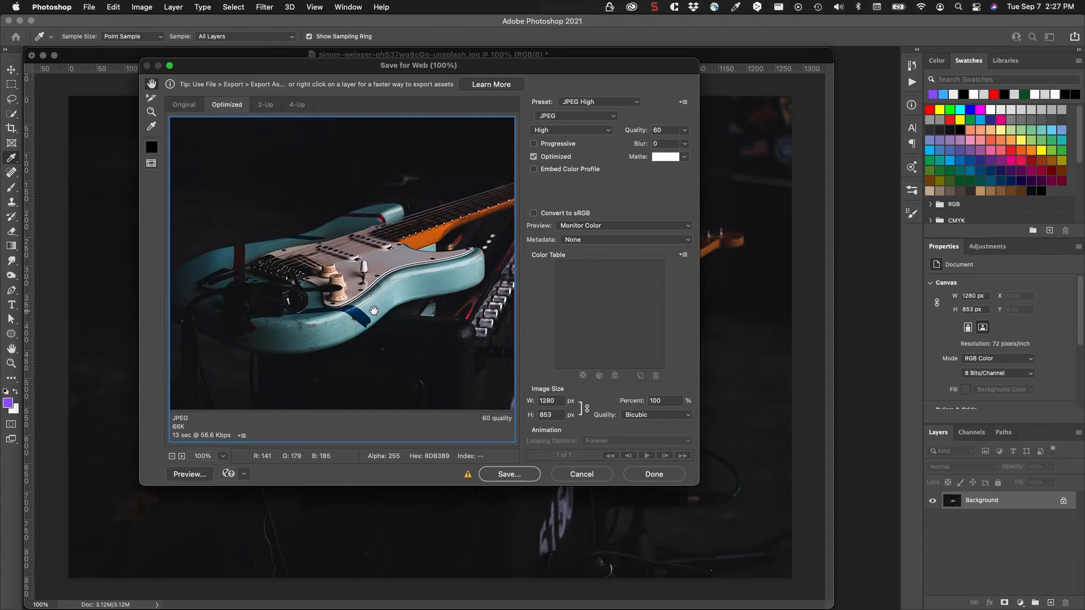
left_click_drag(458, 258, 366, 262)
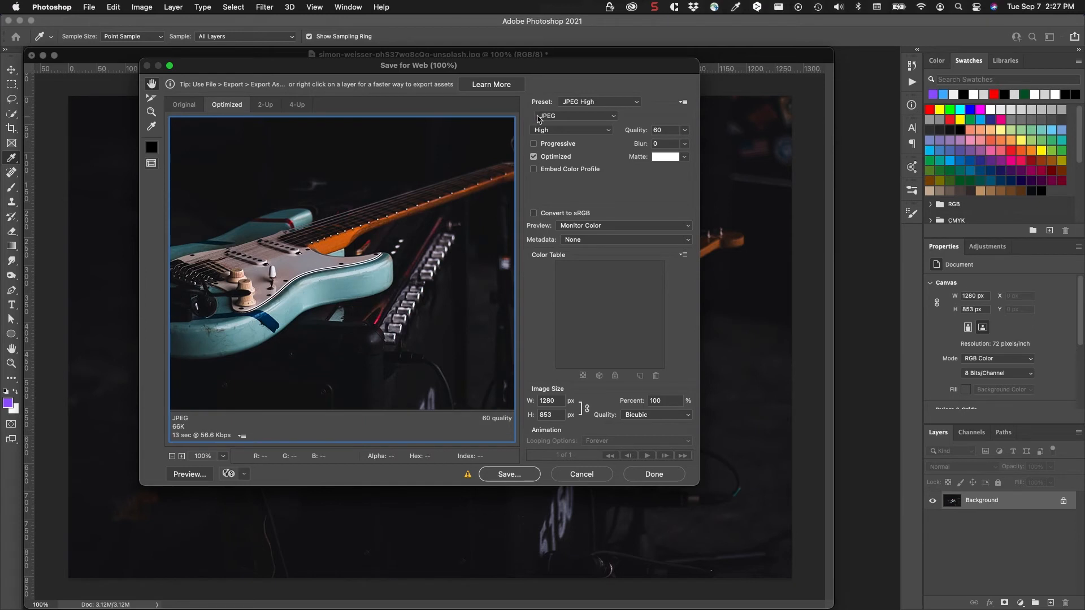
Step: Compare the Low and Maximum JPEG quality levels in the export preview, and set the quality back to High
left_click(566, 135)
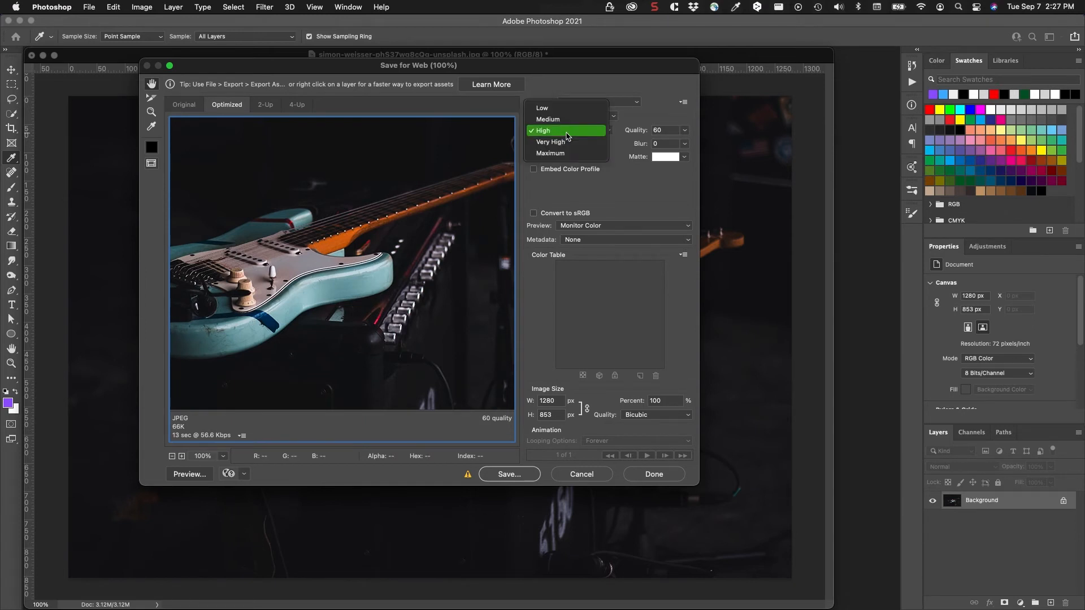
left_click(566, 112)
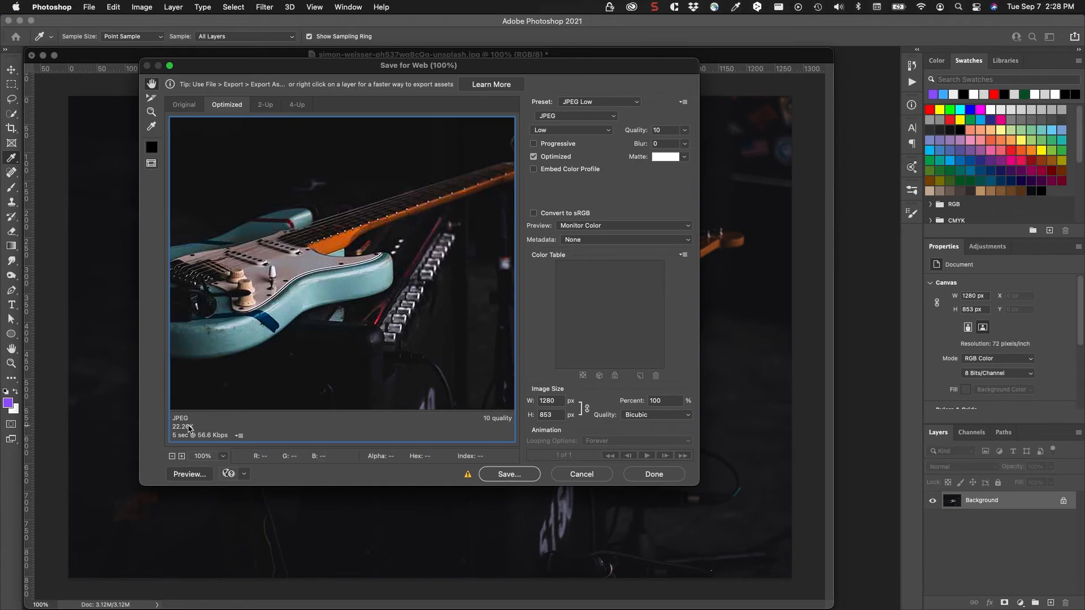
left_click(557, 131)
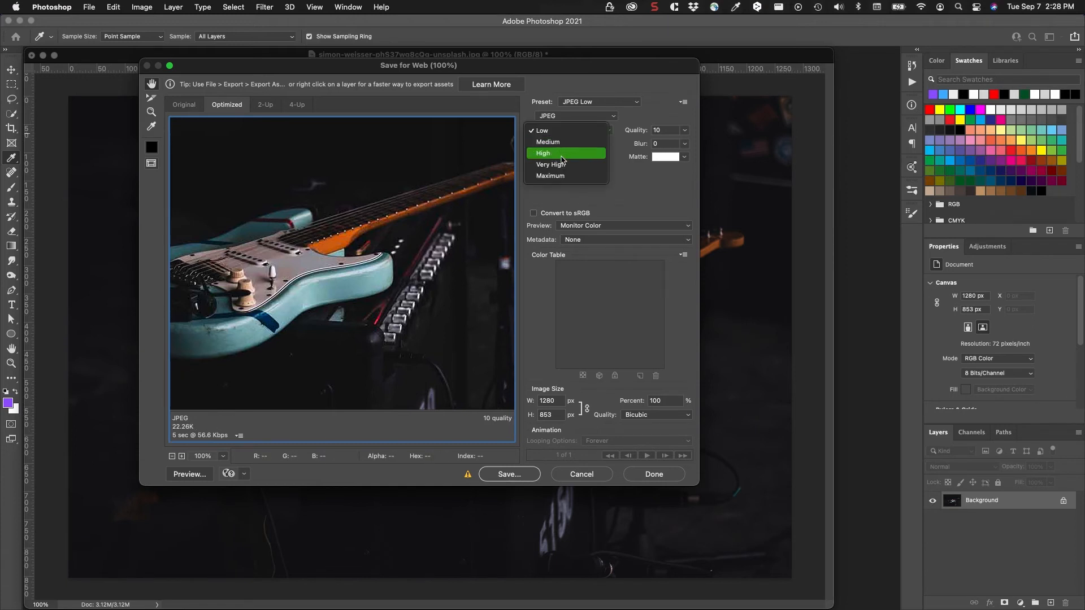
left_click(558, 175)
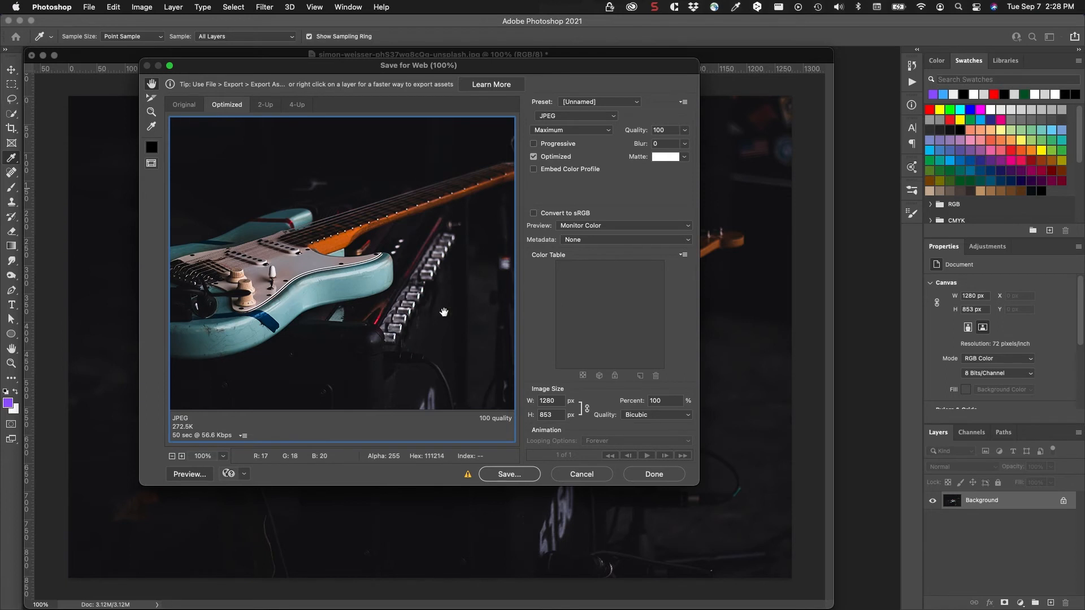
left_click(559, 129)
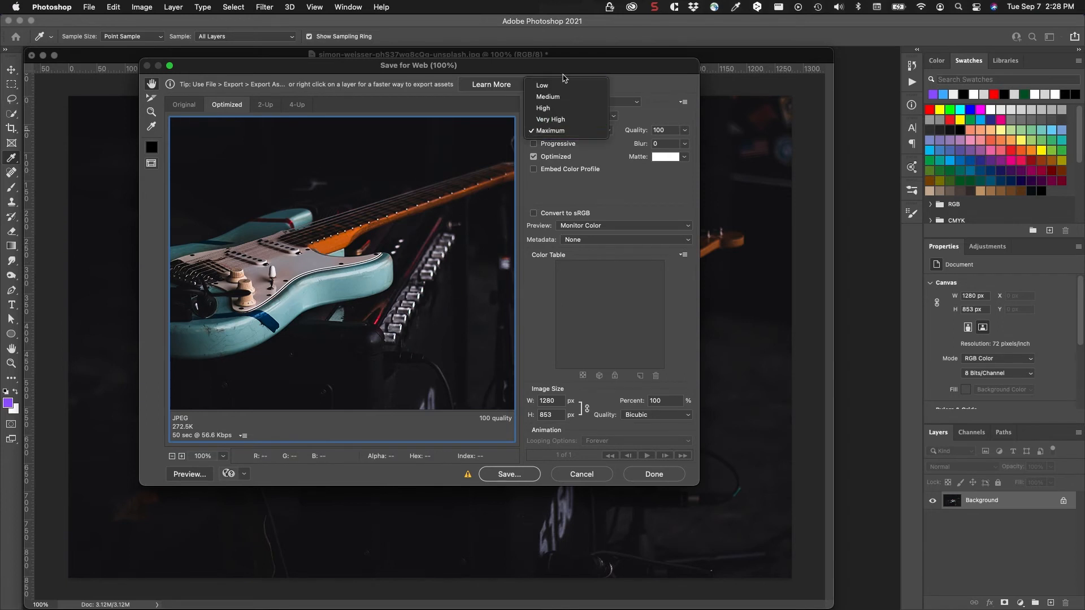
left_click(565, 82)
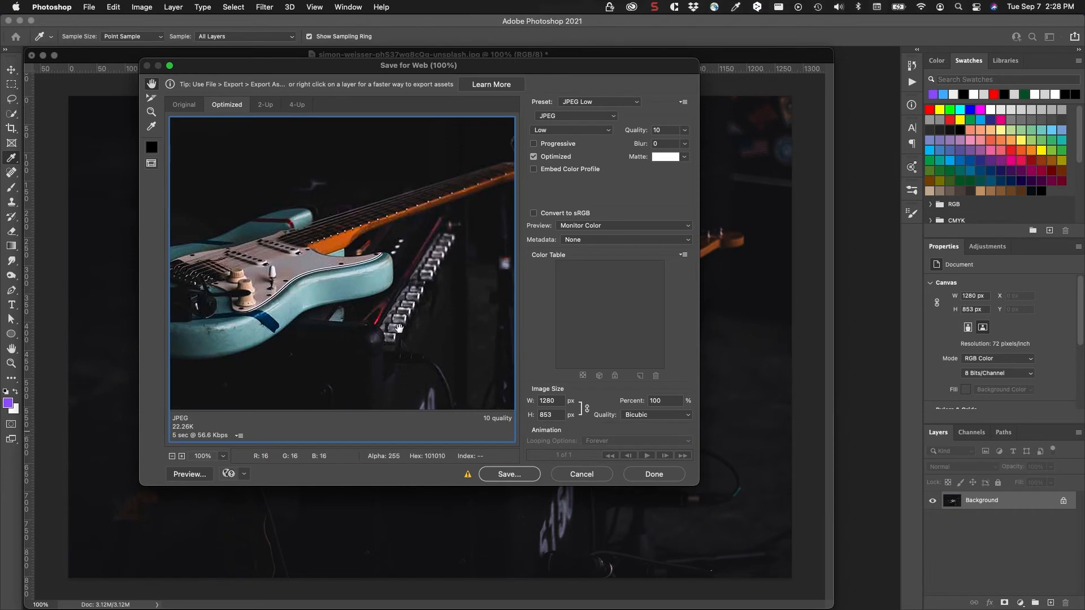
left_click(555, 134)
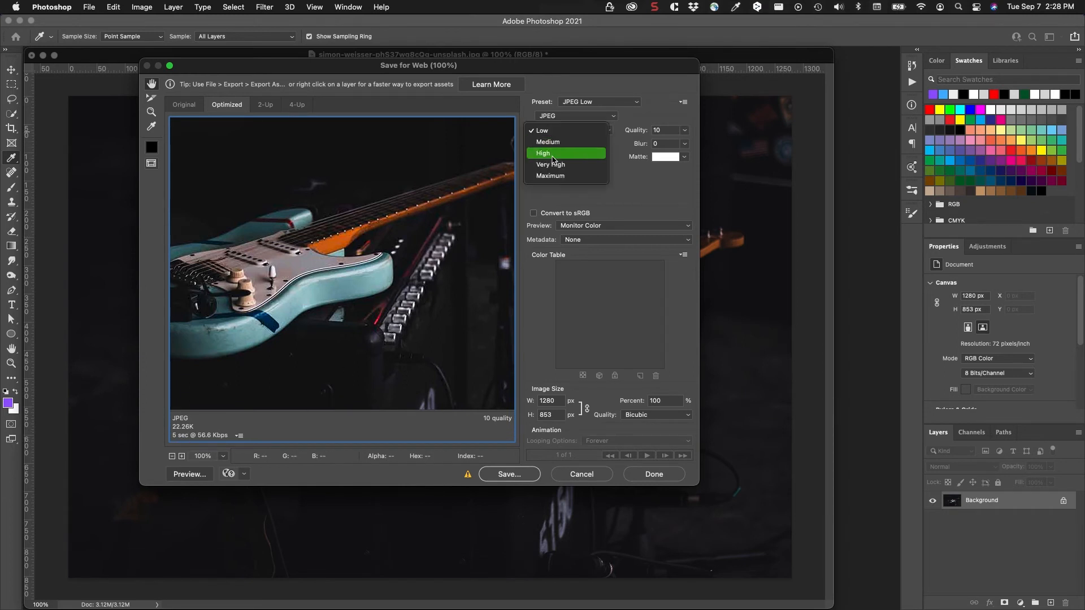
left_click(553, 154)
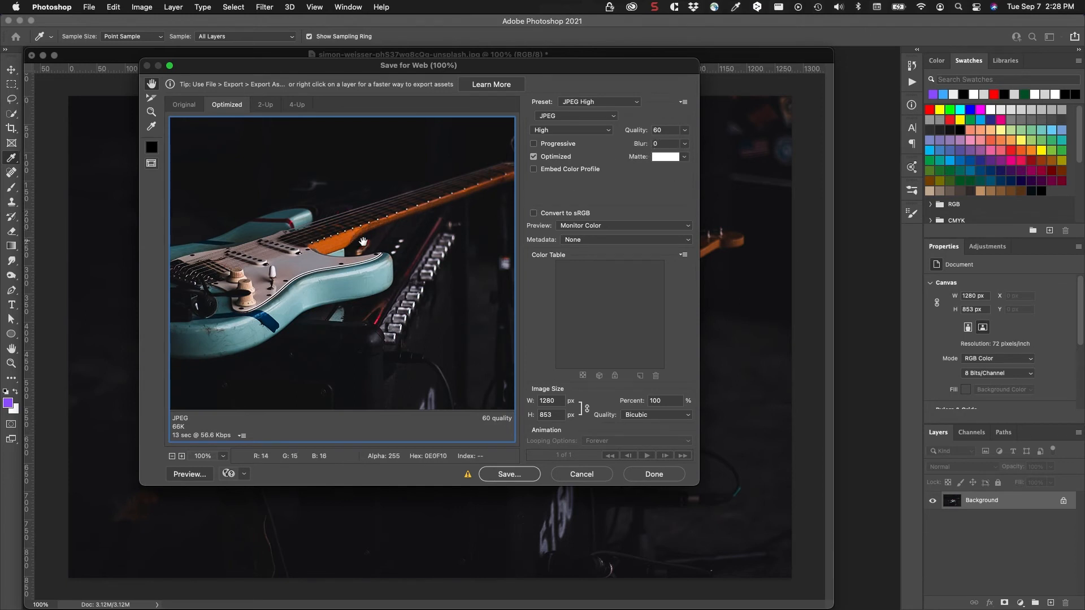
Step: Try a blur of 0.46 on the JPEG export, and reset the blur to 0
left_click(689, 148)
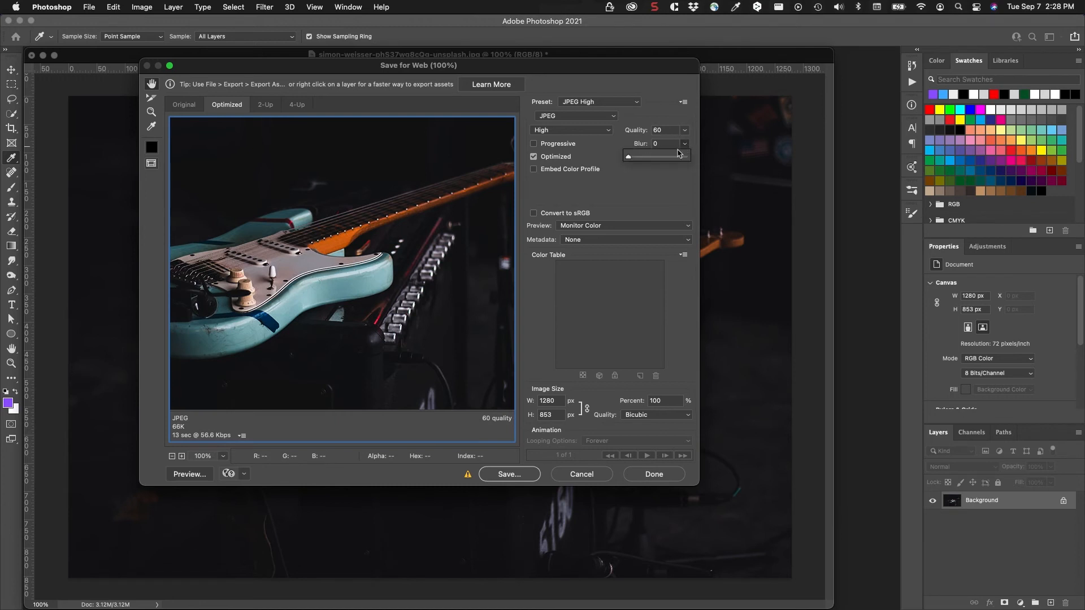
left_click_drag(631, 162, 641, 160)
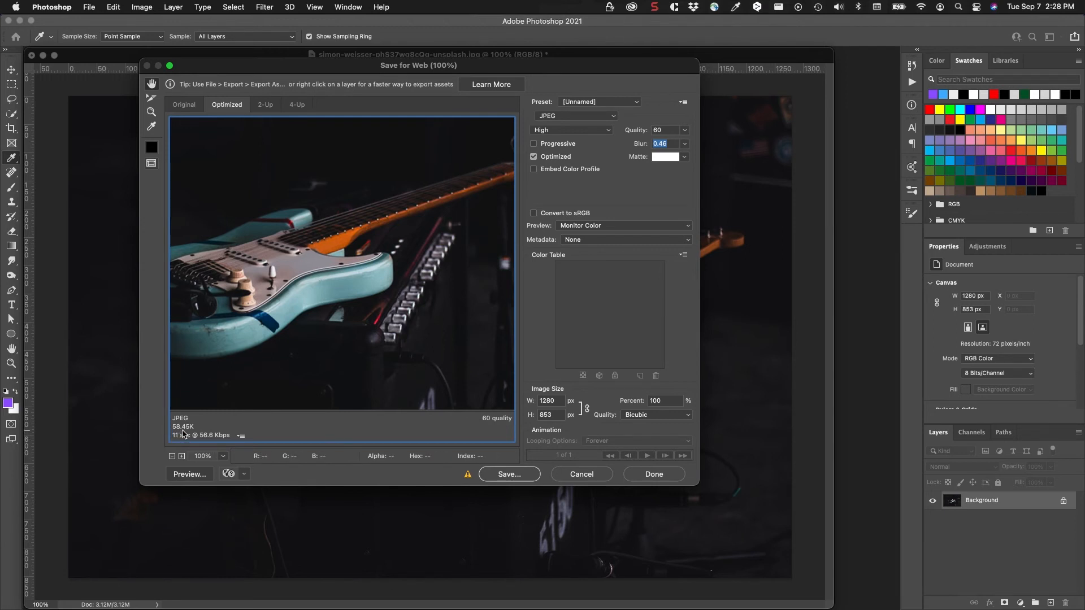
left_click(683, 146)
left_click_drag(643, 158, 616, 158)
left_click(611, 153)
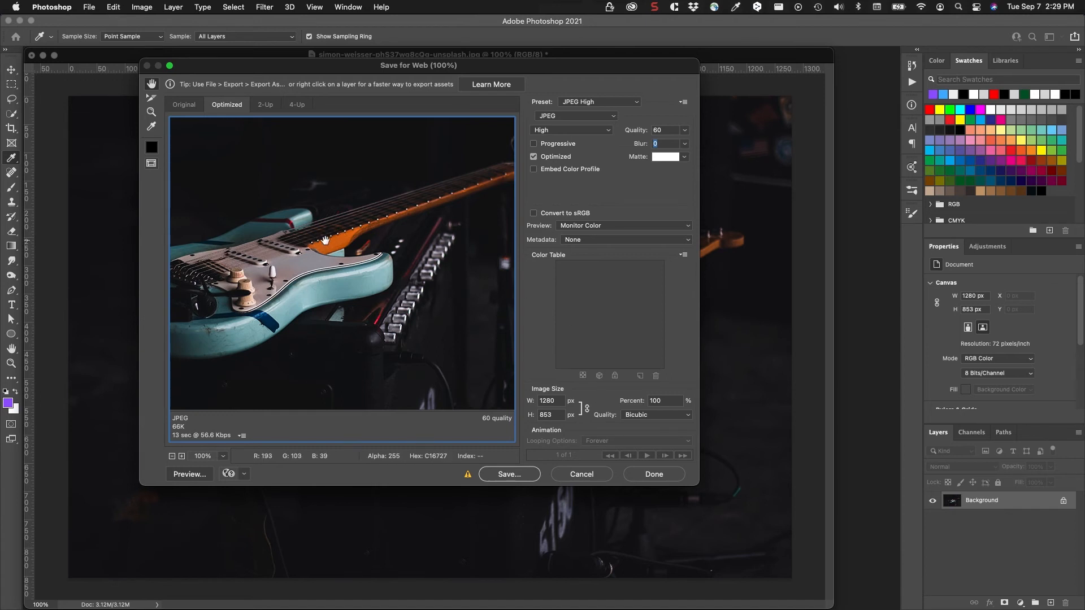
Step: Save the optimized JPEG to the Desktop folder under its existing file name
left_click(505, 476)
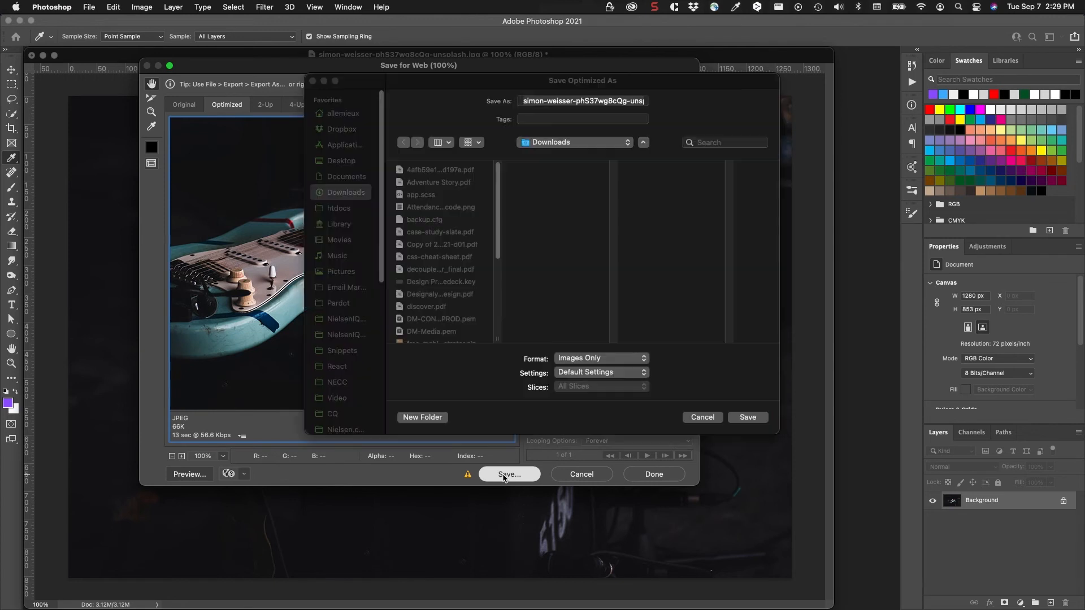
left_click(345, 164)
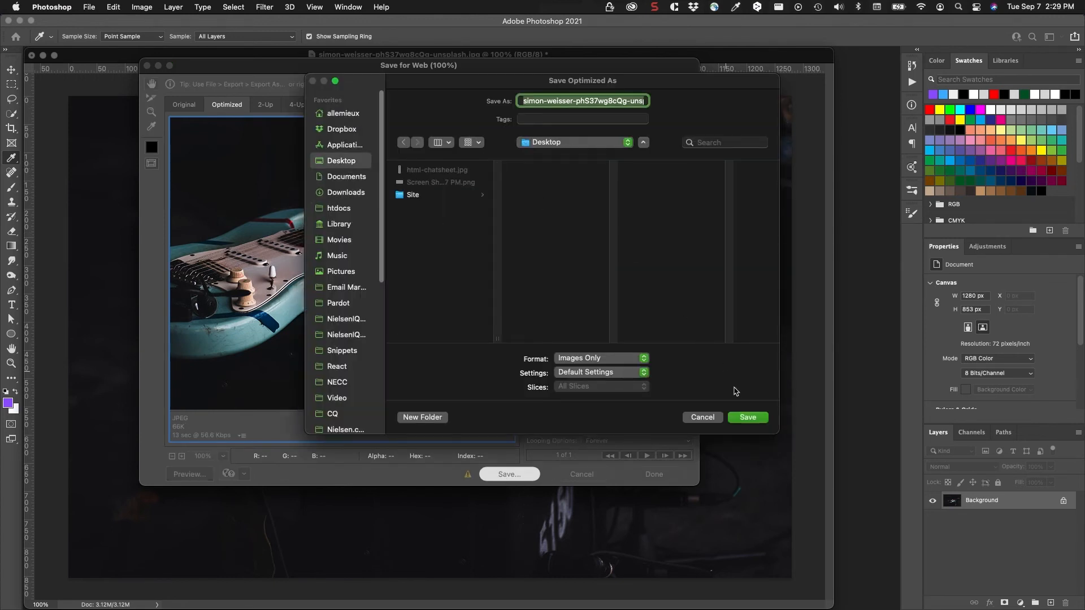
left_click(746, 418)
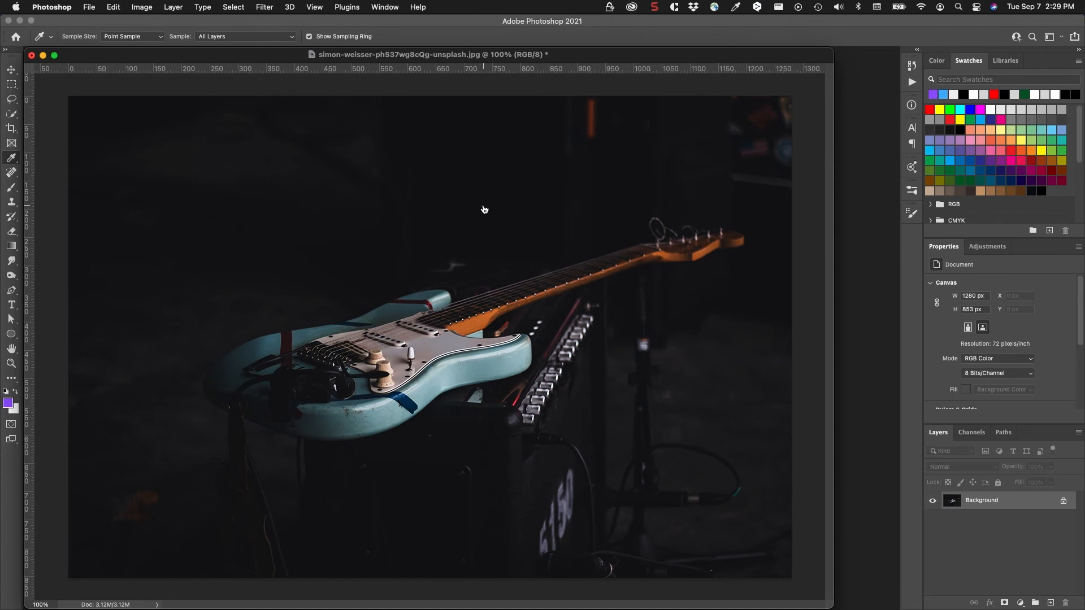
Step: Bring up the Finder windows and place the ImageOptim window in front, beside the event-flyer Folder window
left_click_drag(482, 144, 679, 129)
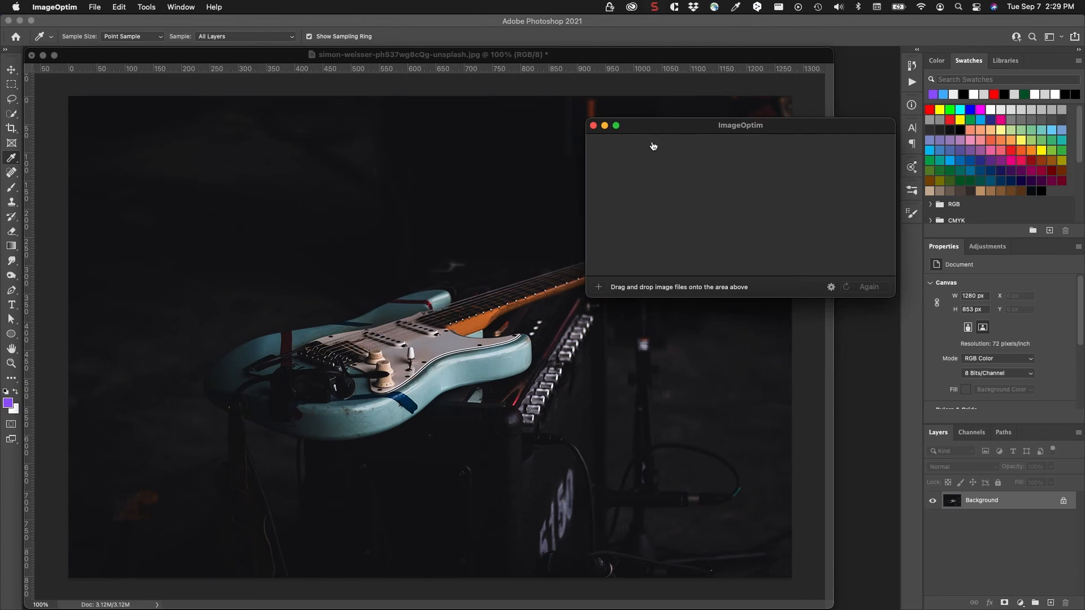
key("super+Tab")
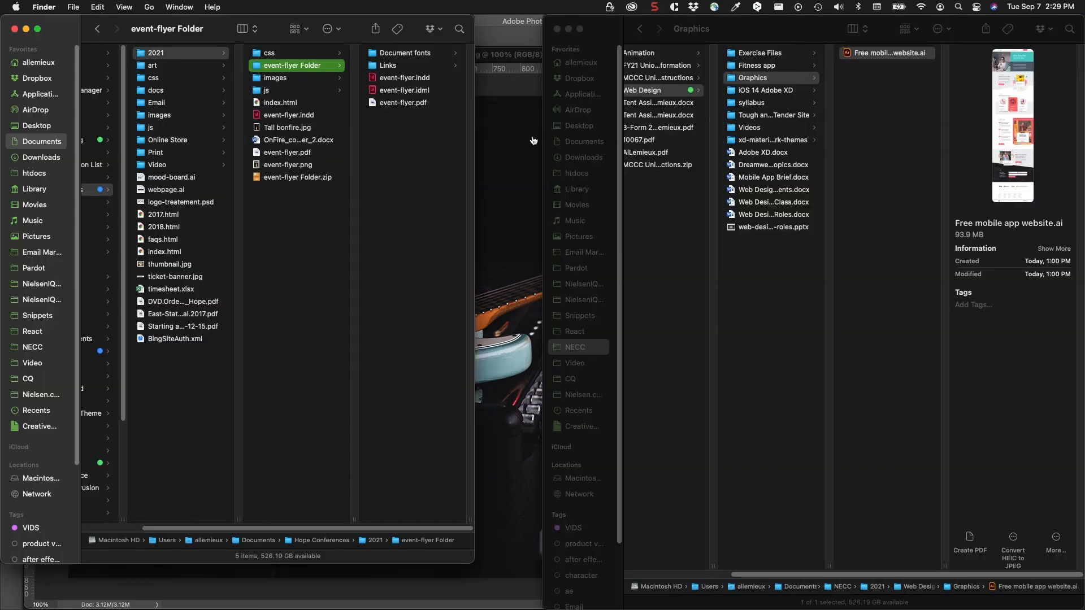
key("super+Tab")
left_click_drag(649, 130, 543, 35)
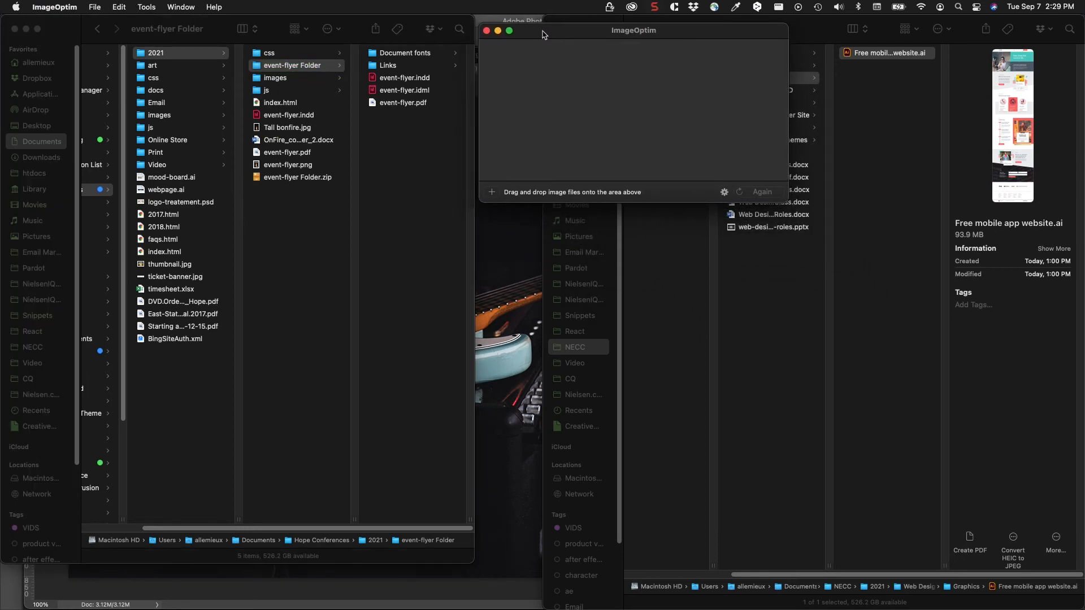
Step: Load the exported guitar JPEG from the Desktop folder into ImageOptim for compression, and allow the app to access Desktop files
left_click(29, 130)
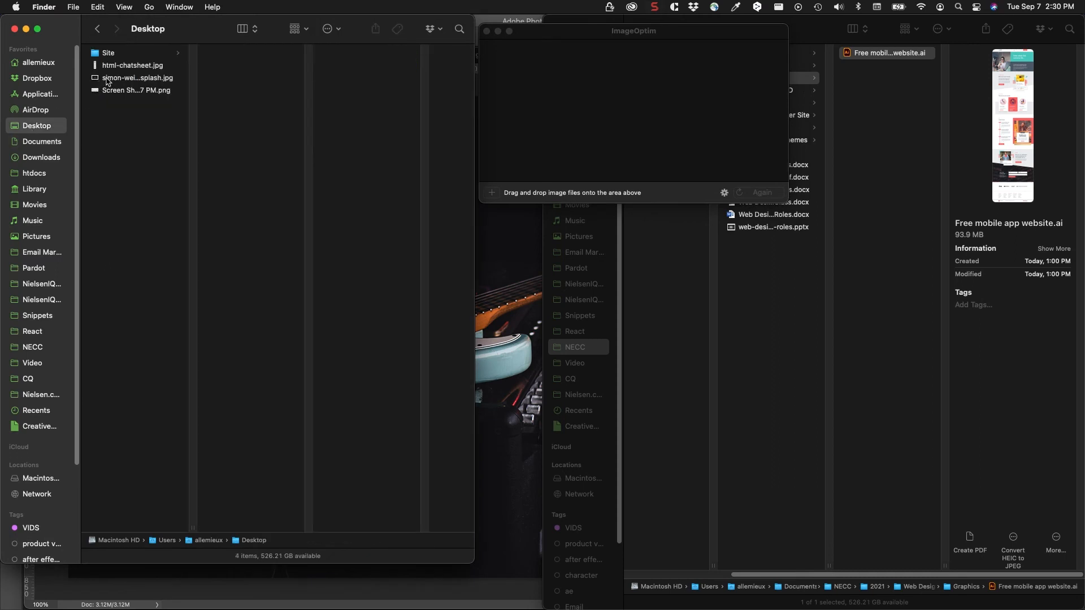
left_click(108, 80)
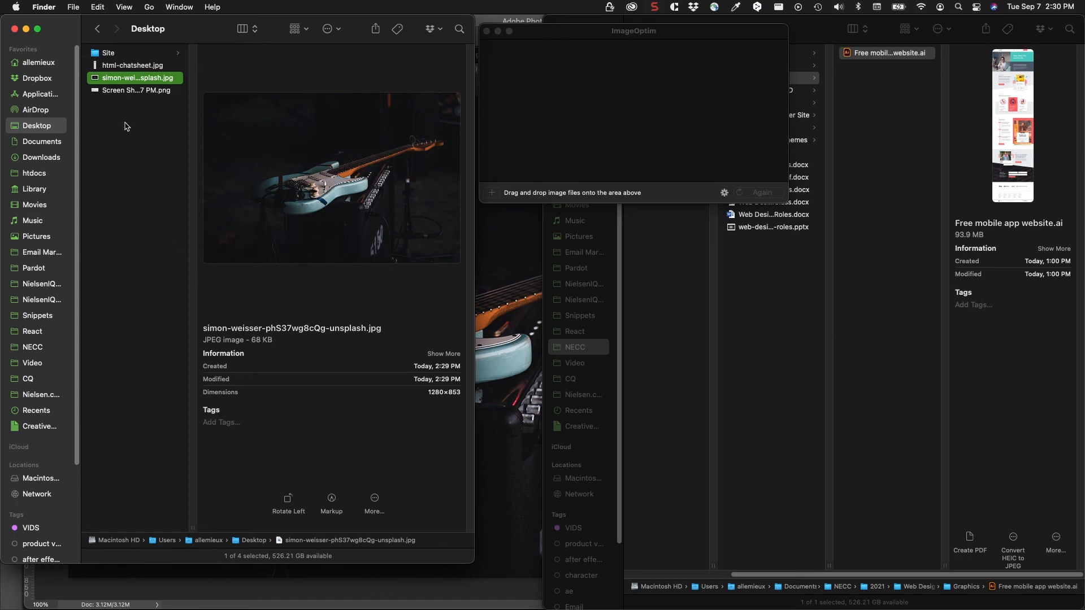
left_click_drag(131, 78, 563, 99)
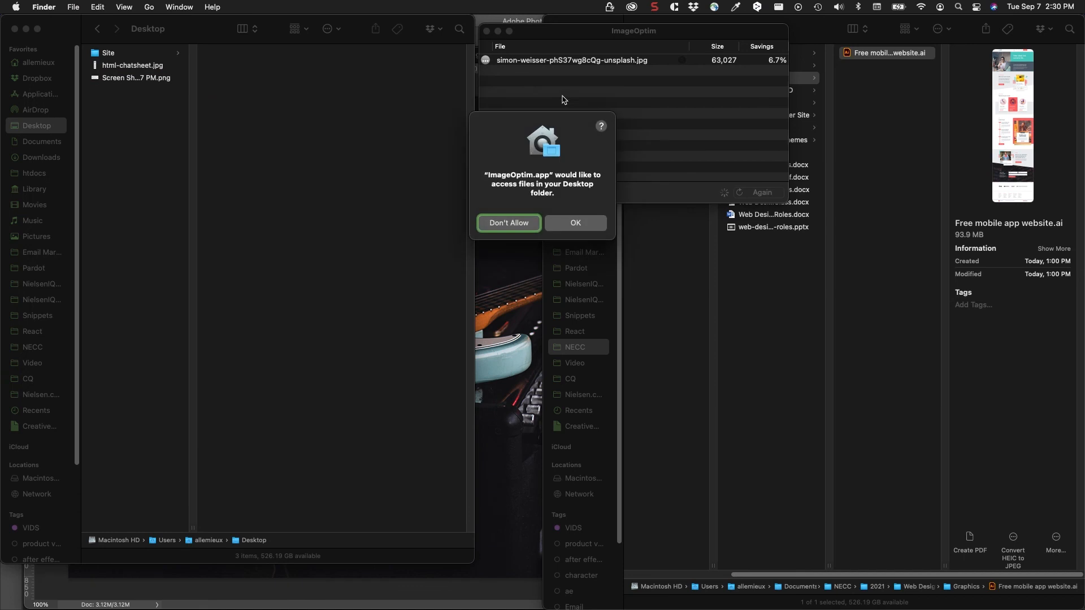
left_click(561, 223)
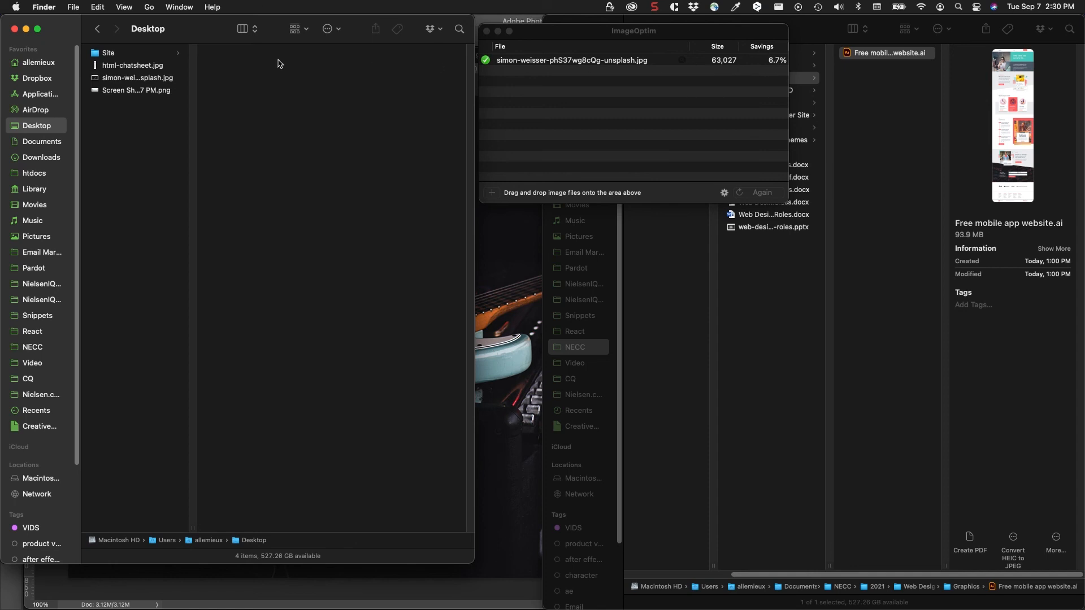
Step: Check the compressed guitar JPEG's file size in Finder and inspect its quality in a Quick Look preview
left_click(105, 81)
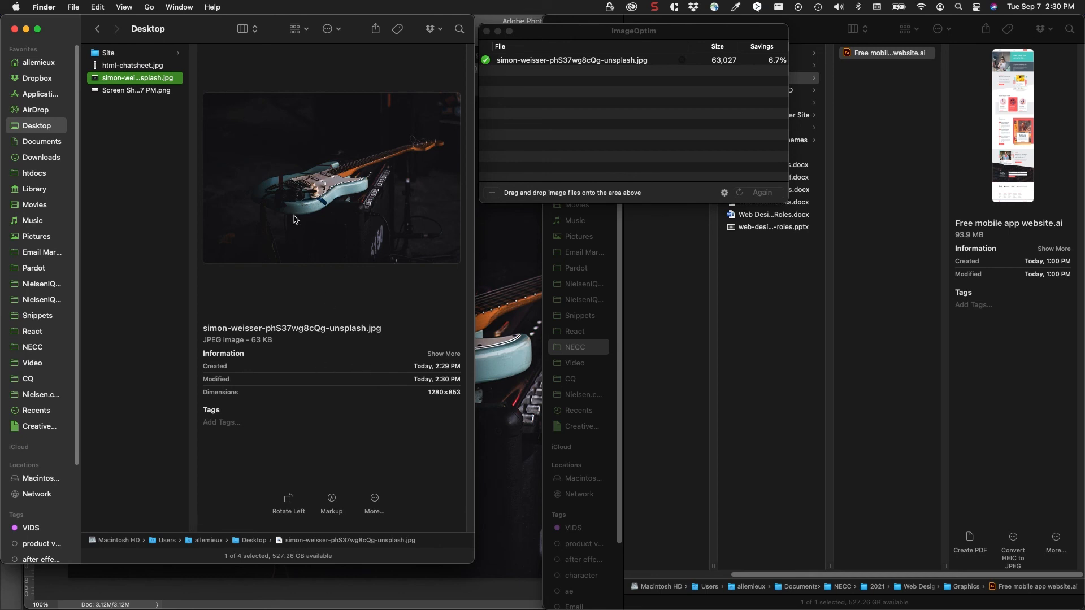
key("space")
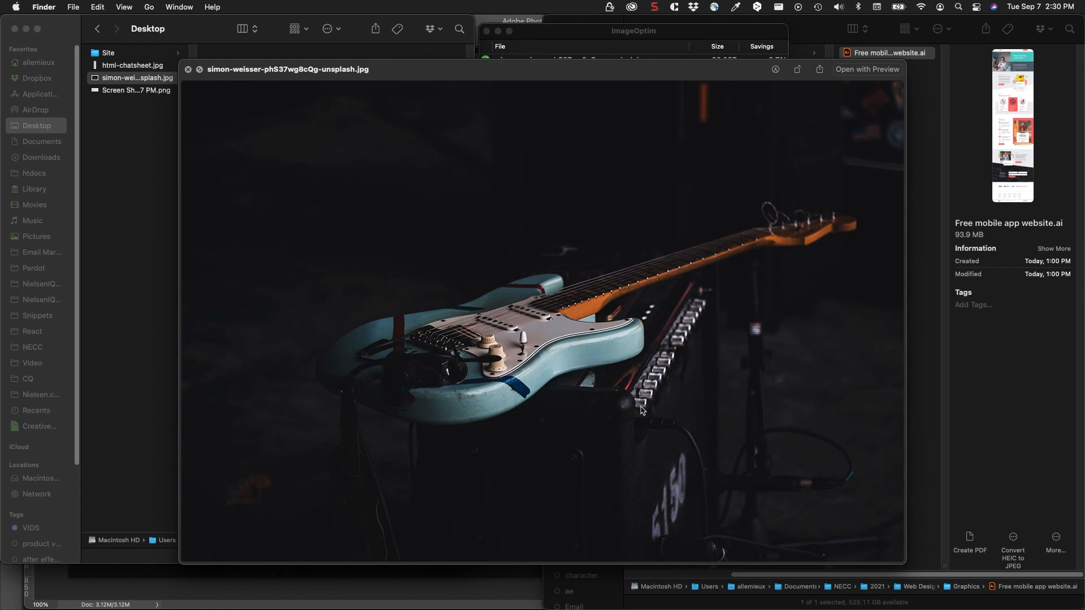
key("space")
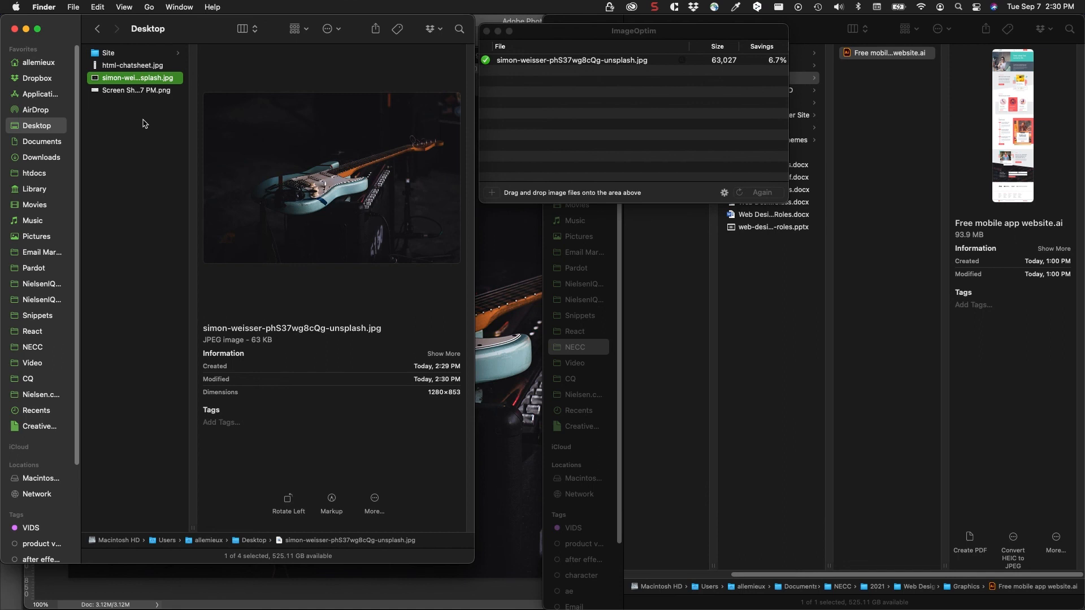
Step: Run the ImageOptim optimization again on the guitar JPEG
left_click(583, 89)
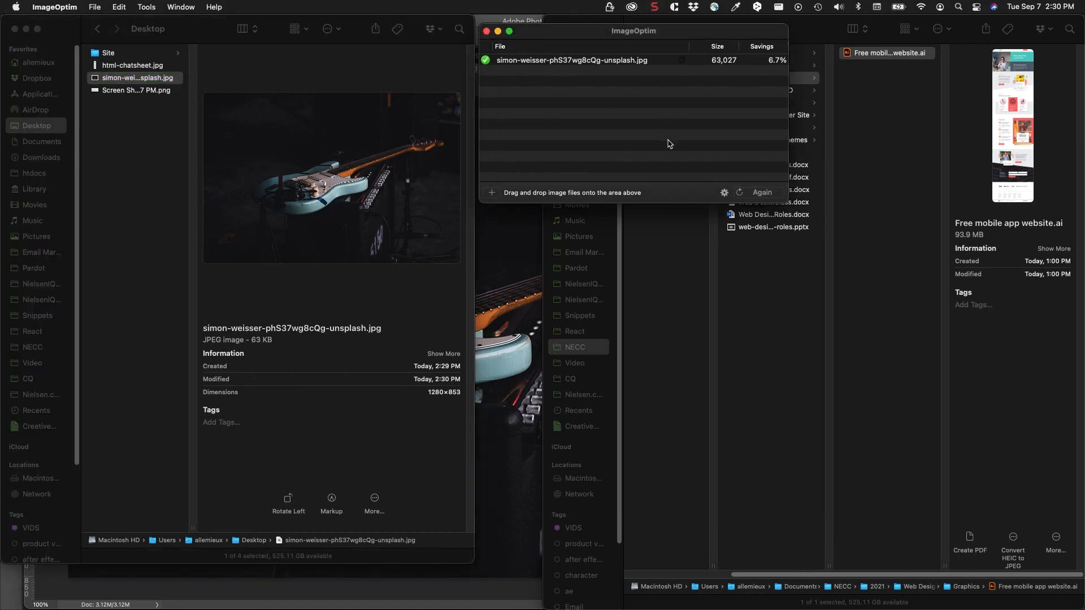
left_click(764, 195)
left_click(763, 196)
Step: Examine the guitar JPEG on the Desktop once more in Quick Look after the repeated optimization, and close the preview
left_click(95, 81)
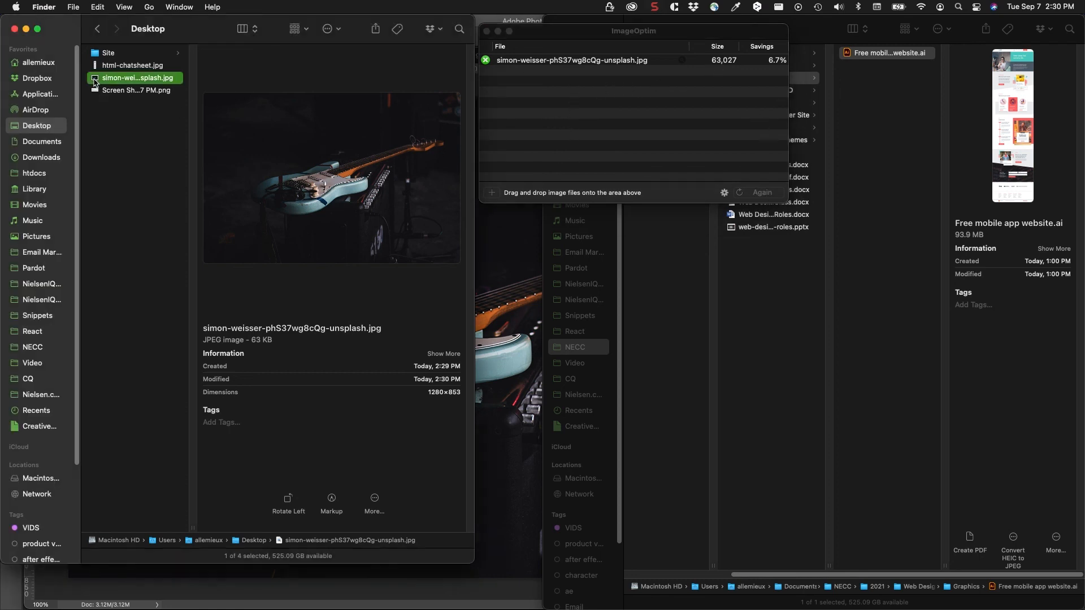
key("space")
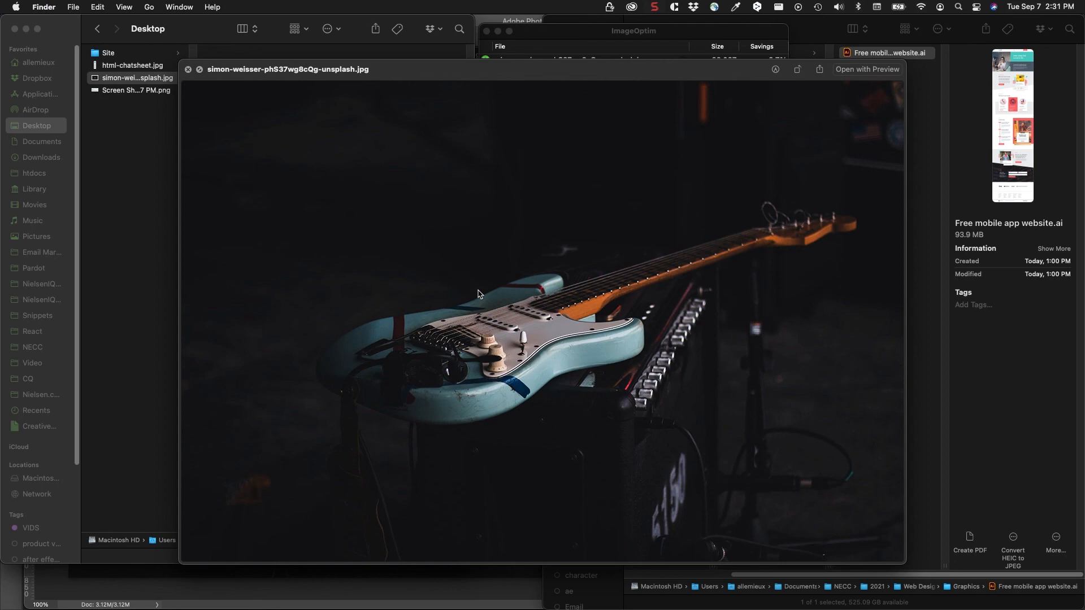
key("space")
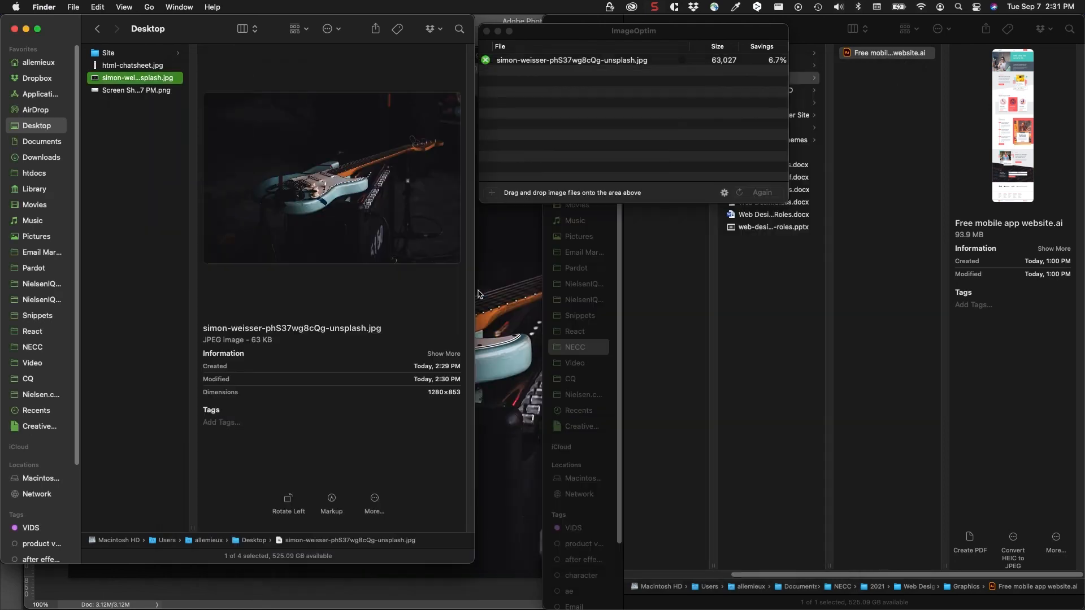